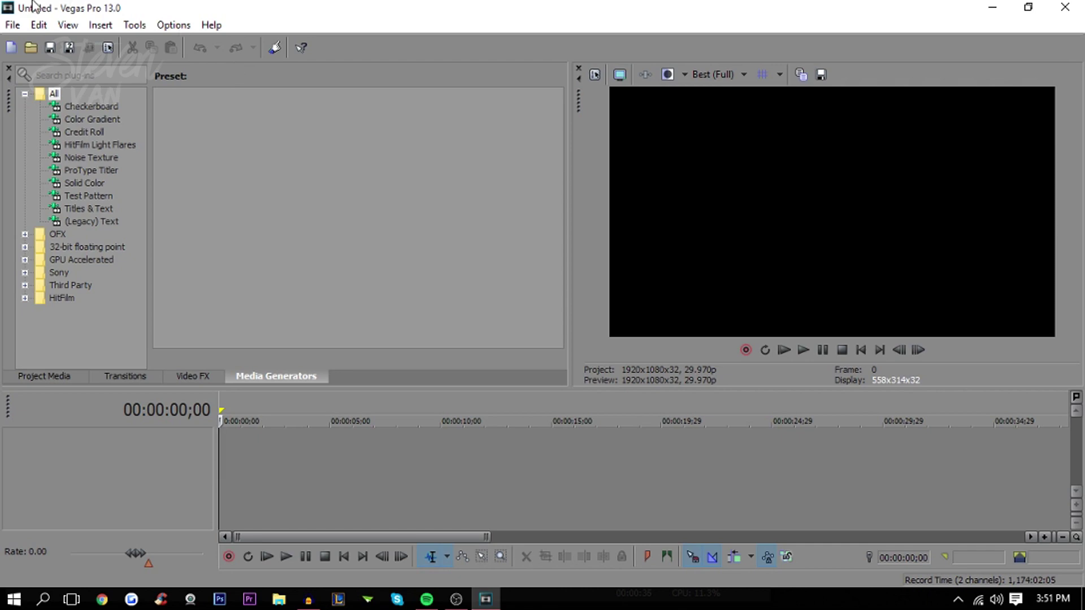
Step: Import the rainy train-window photo from the Downloads folder onto the timeline
click(30, 48)
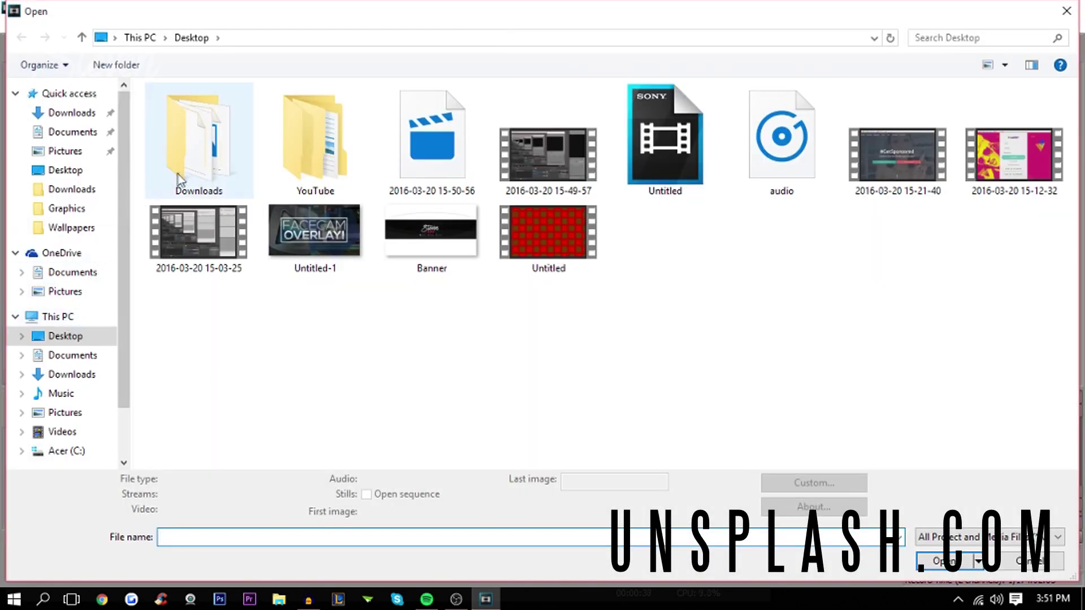
double_click(189, 169)
click(898, 537)
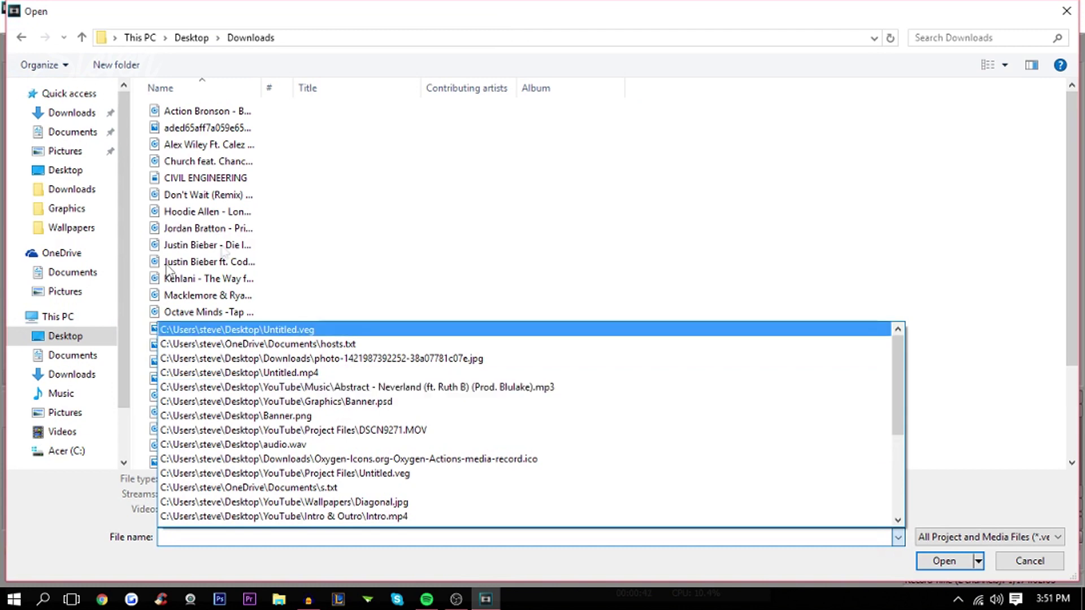
click(422, 228)
scroll(249, 158, down, 3)
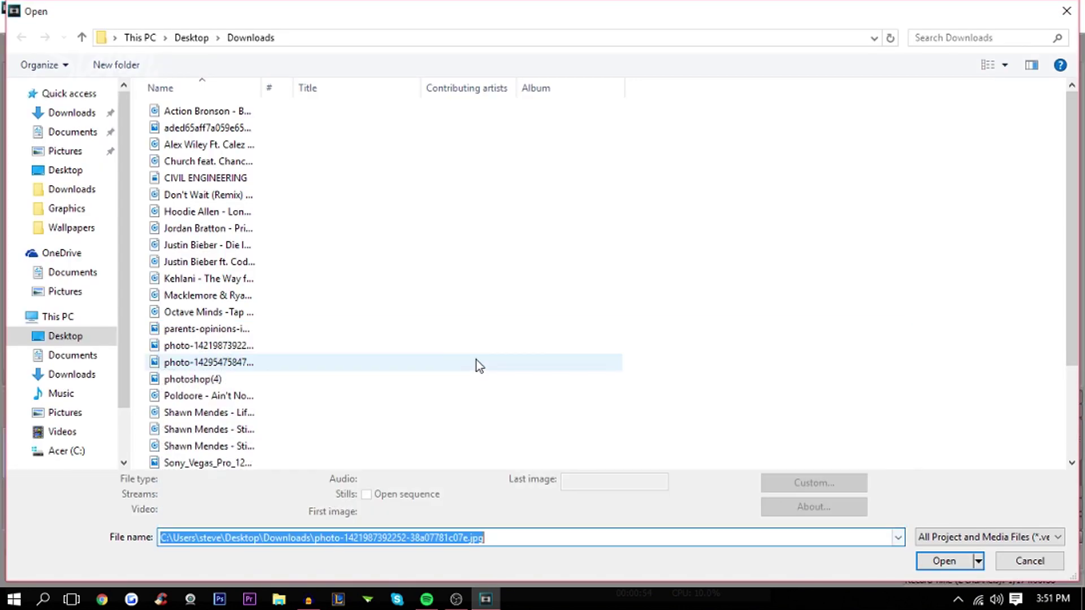
key(Return)
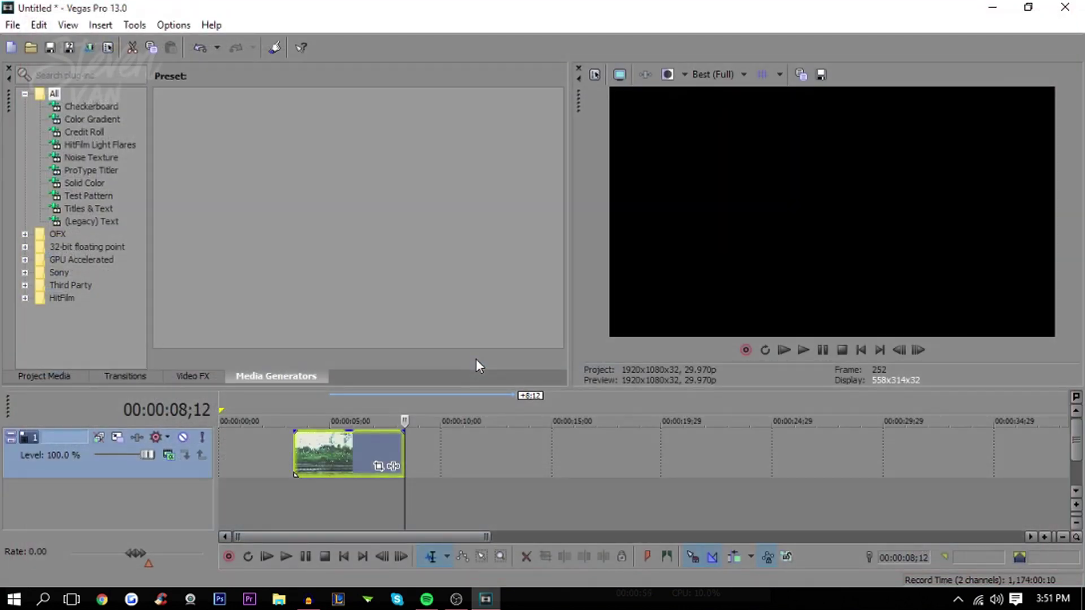
Step: Pan/crop the photo to match the 16:9 output aspect and zoom in to fill the frame
click(241, 449)
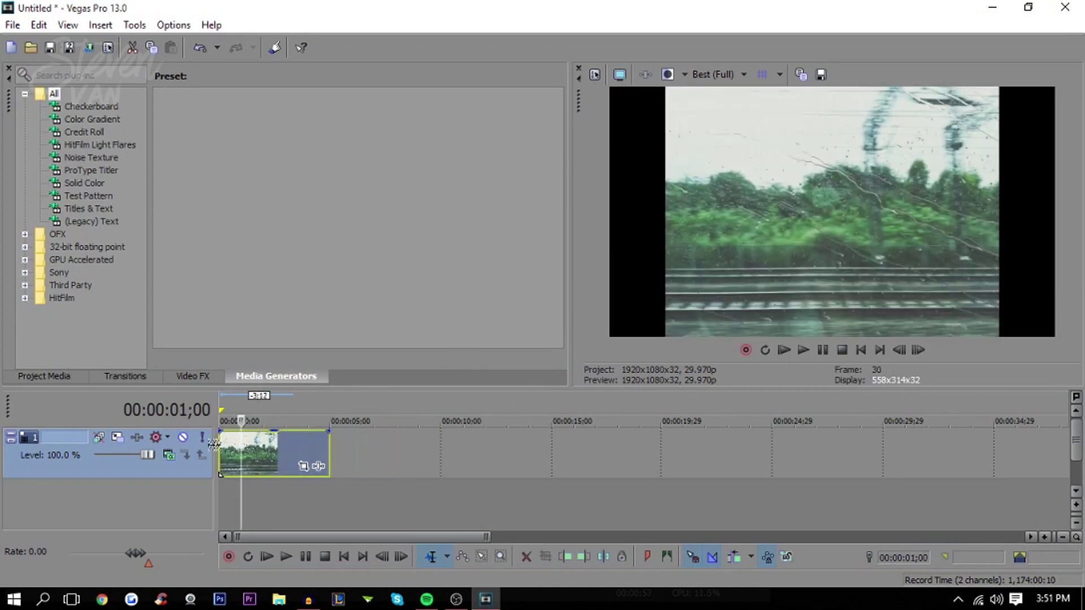
click(225, 450)
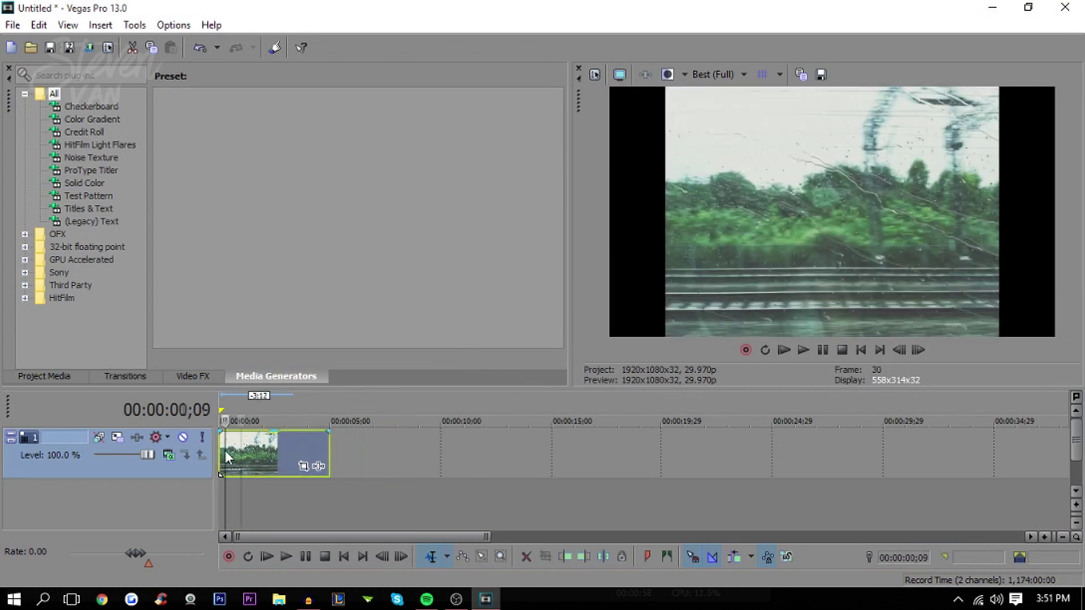
click(304, 466)
right_click(303, 460)
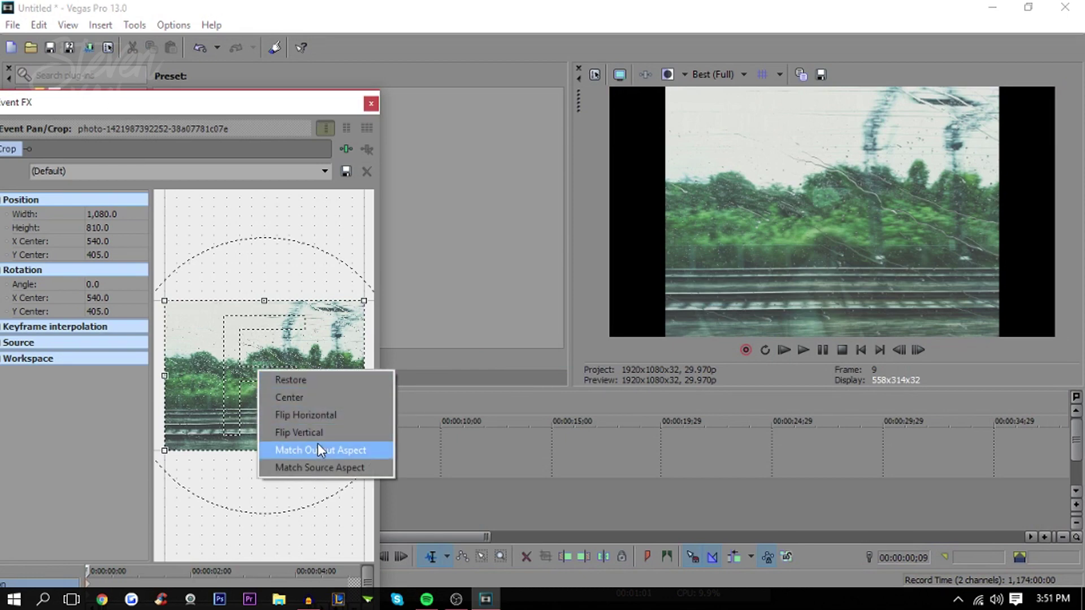
click(316, 451)
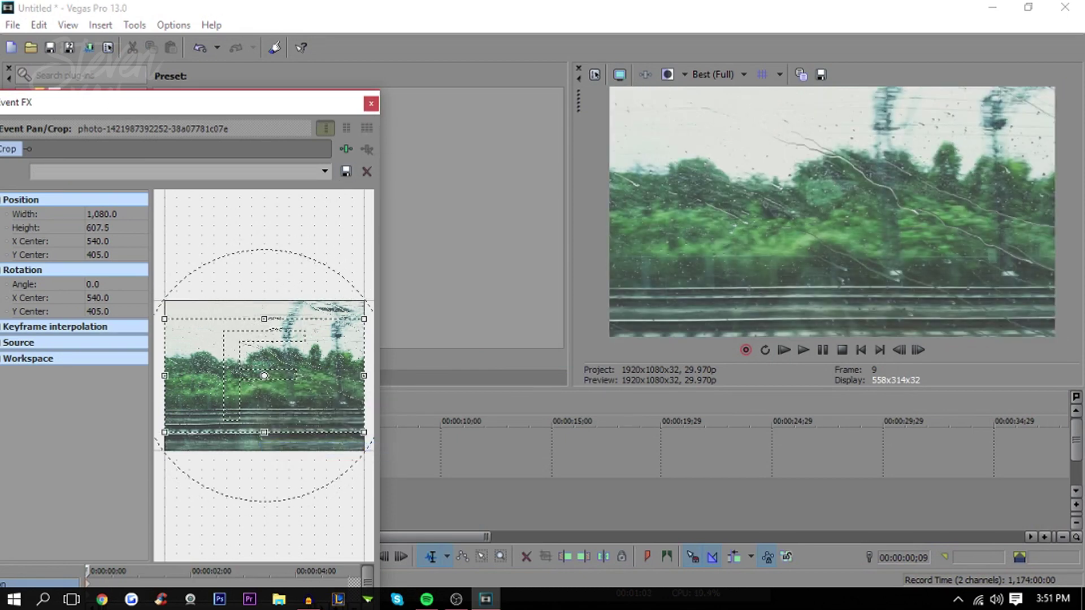
mouse_move(265, 319)
mouse_down()
mouse_move(256, 323)
mouse_move(264, 282)
mouse_move(254, 314)
mouse_up()
click(370, 104)
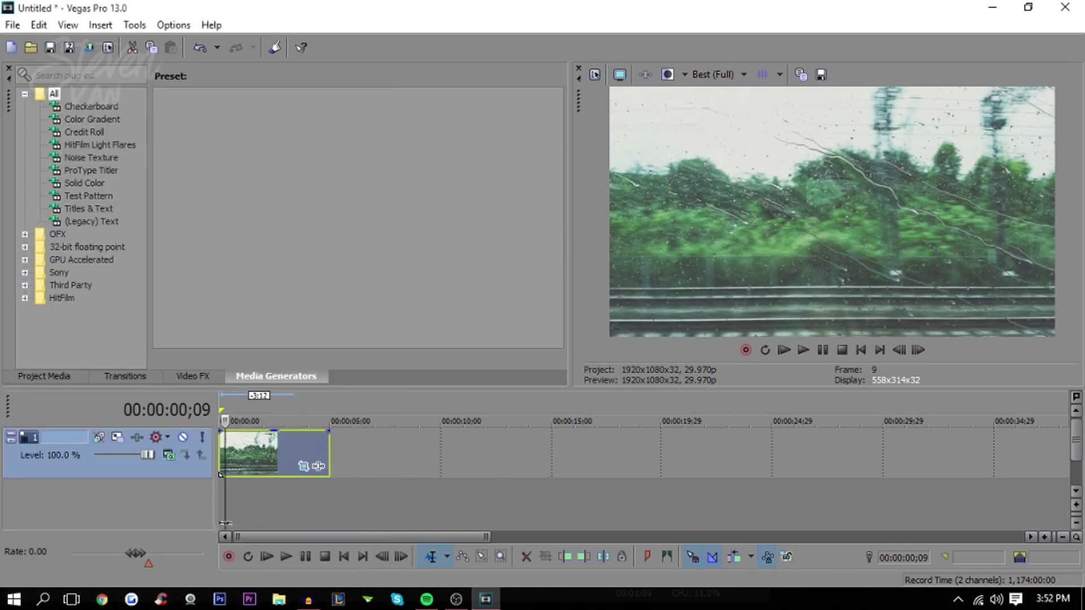
Step: Move the photo clip onto a new second track and lengthen it to about 24 seconds
drag(237, 466, 252, 481)
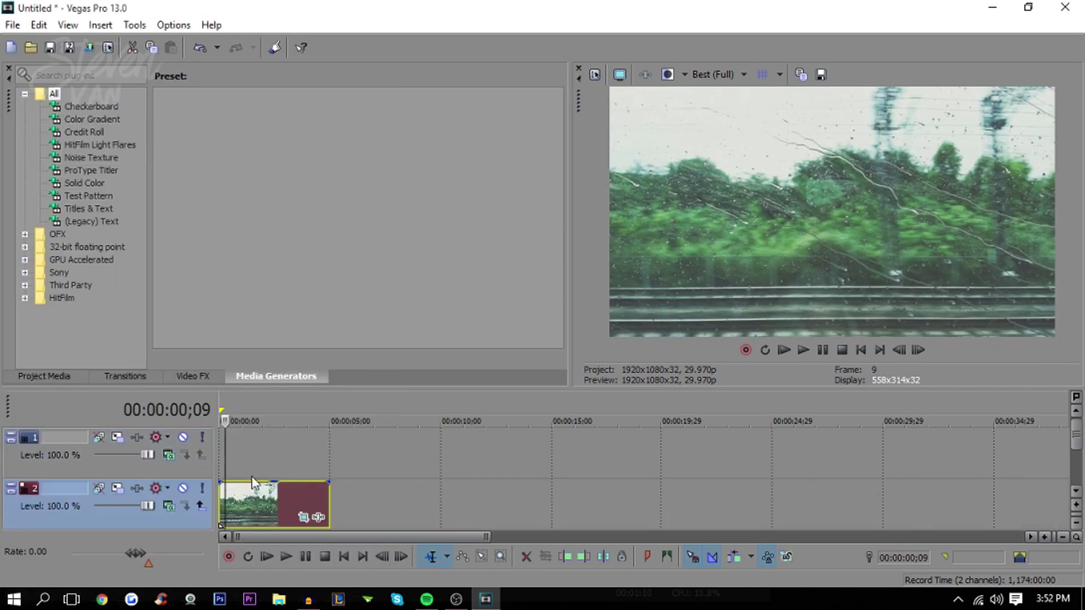
click(297, 511)
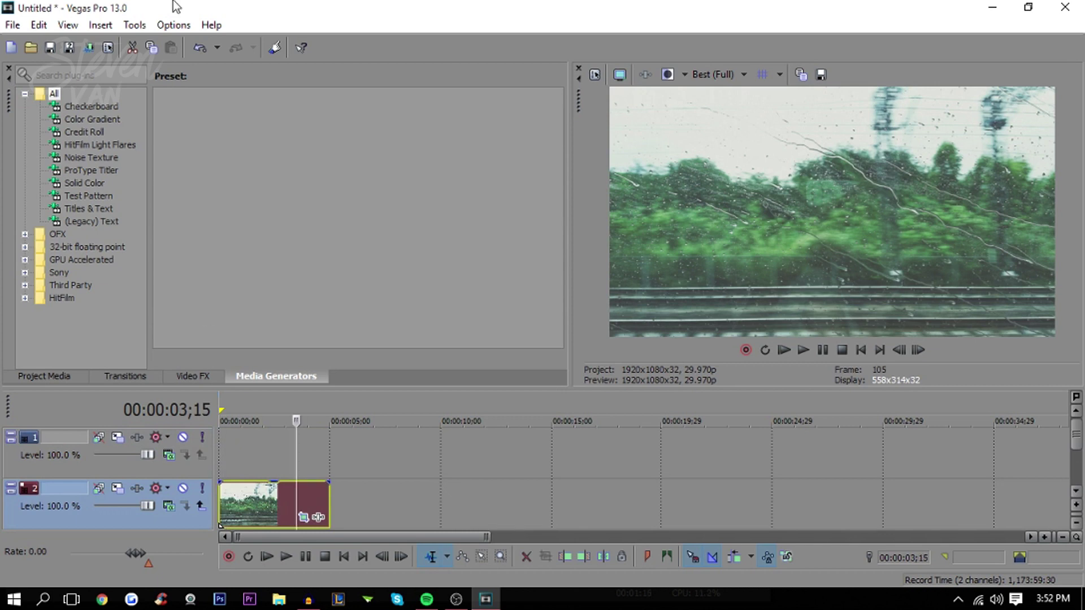
drag(331, 502, 869, 503)
click(555, 526)
click(656, 498)
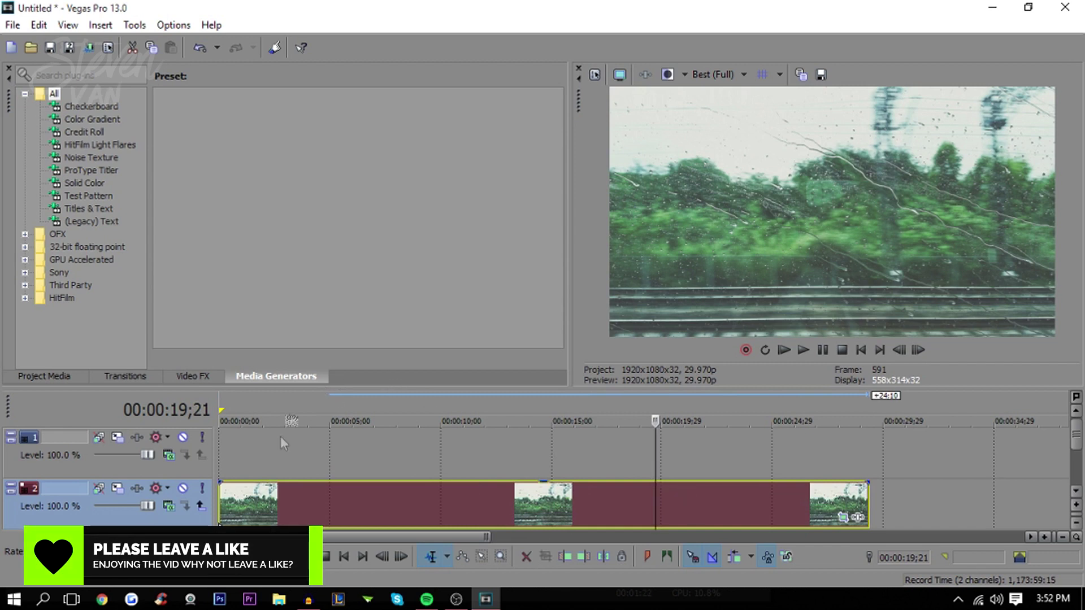
click(235, 465)
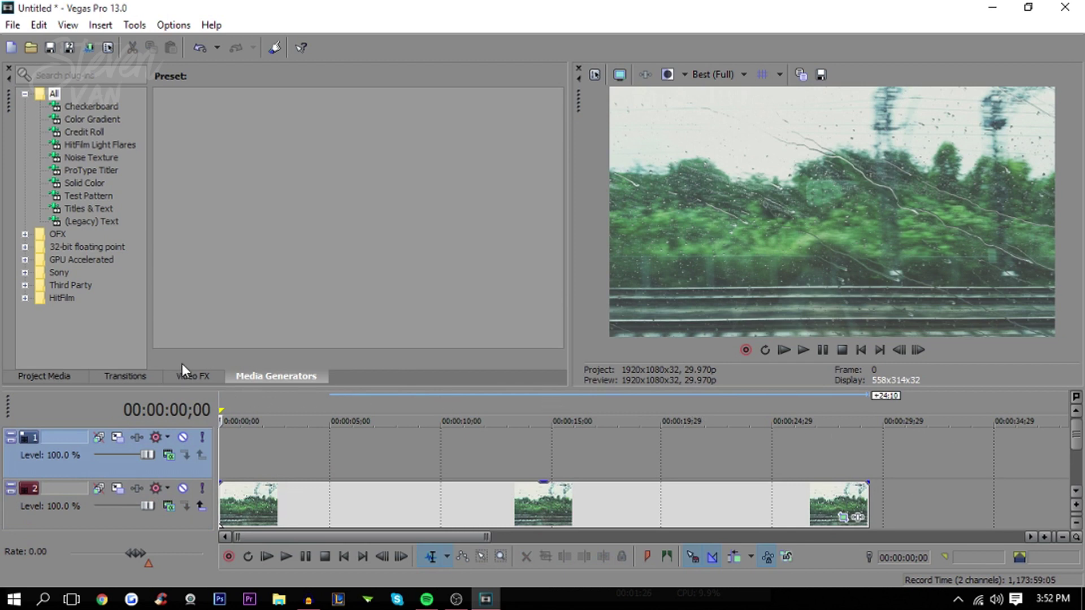
click(78, 376)
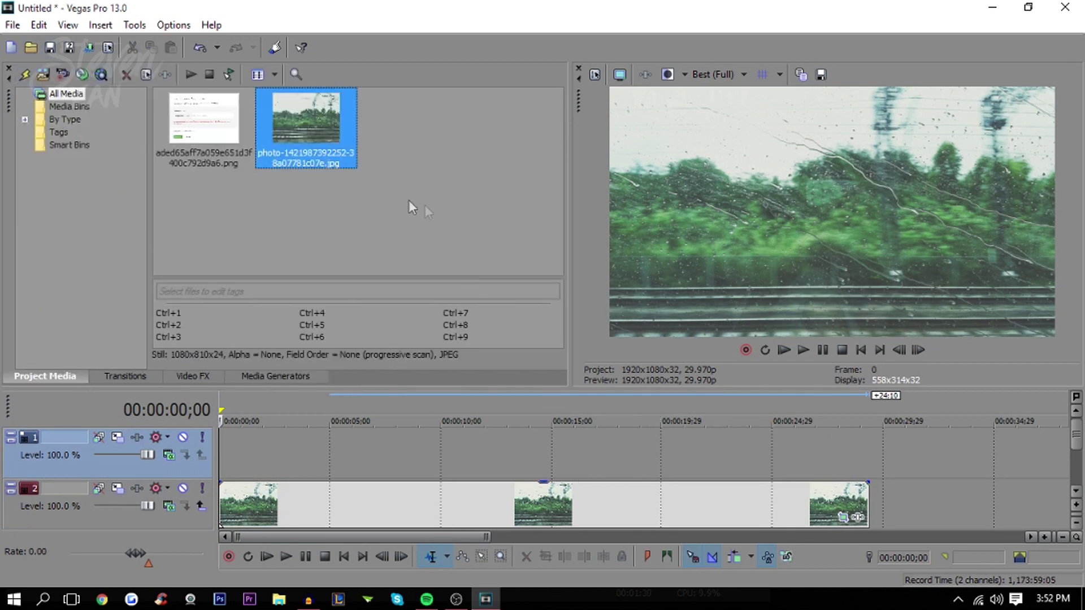
Step: Import Croplines.png from Desktop > YouTube > Film onto the top track
click(31, 47)
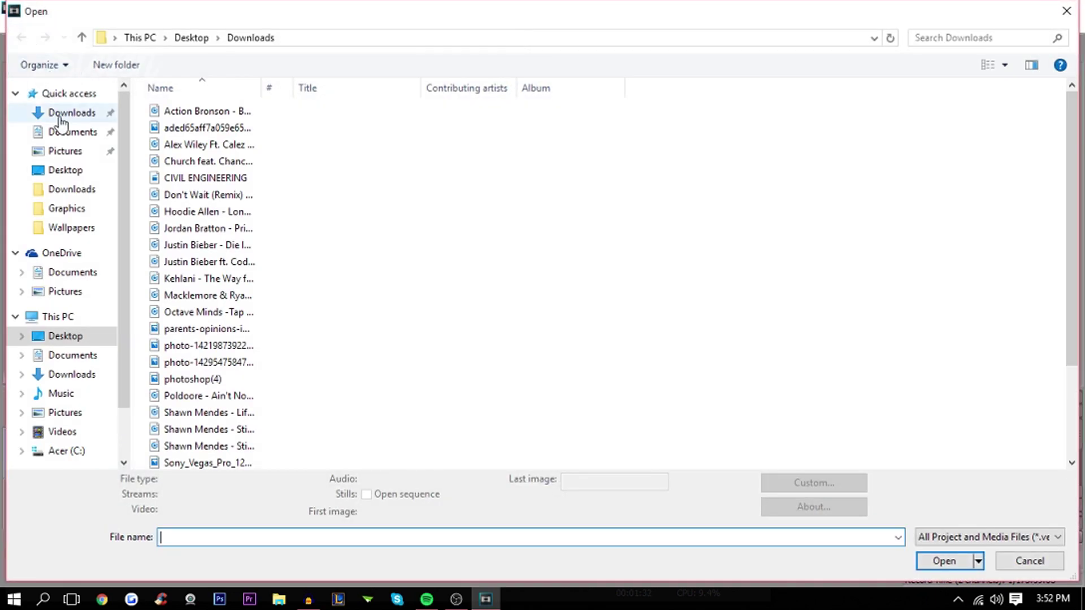
click(53, 334)
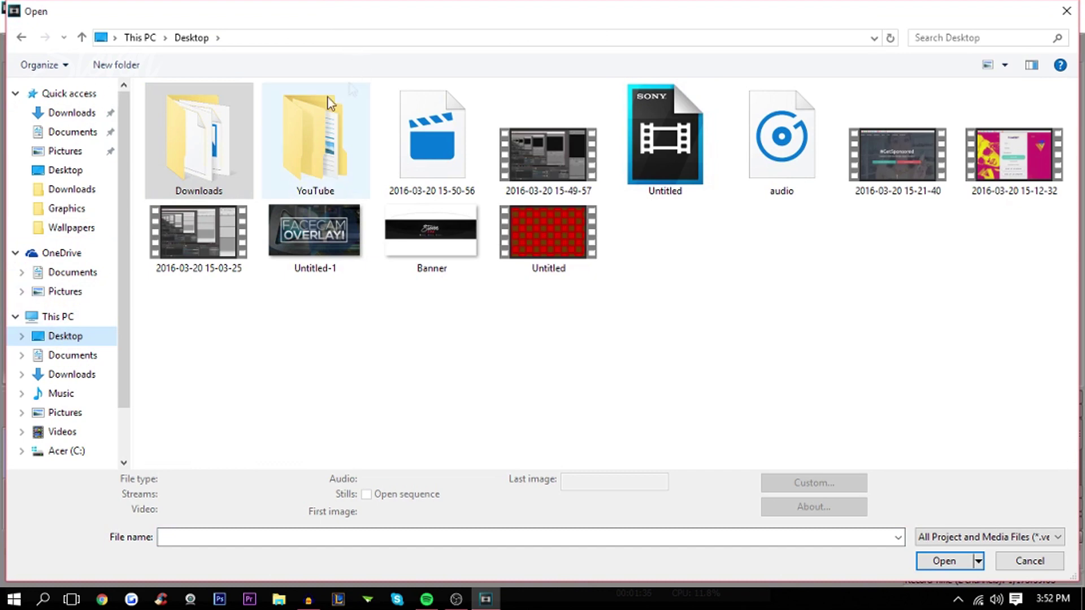
double_click(306, 121)
double_click(257, 113)
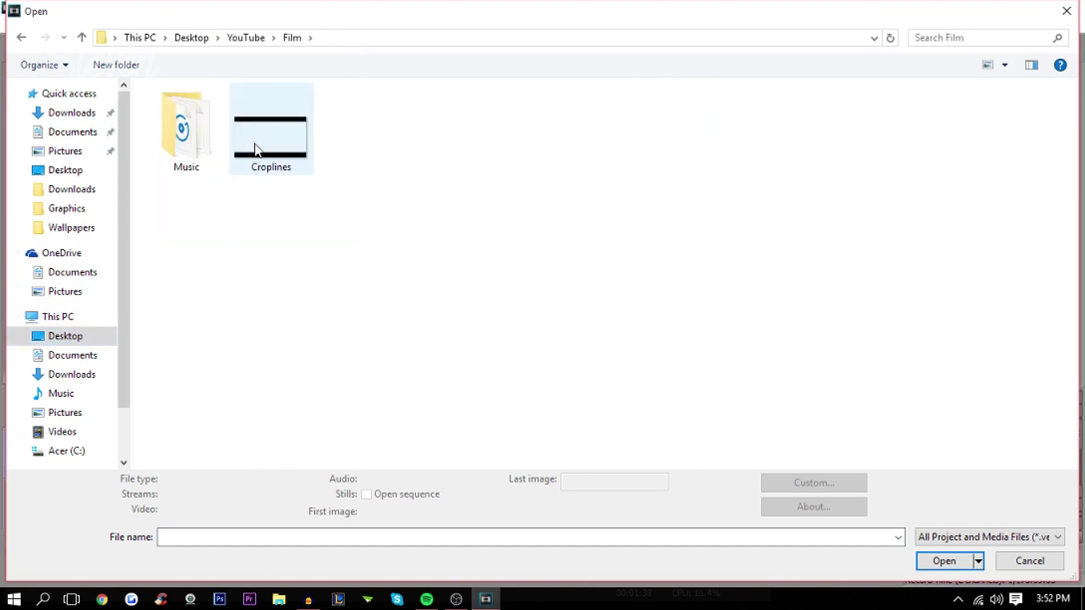
double_click(256, 148)
Step: Stretch the Croplines overlay to match the photo clip's full length
click(279, 444)
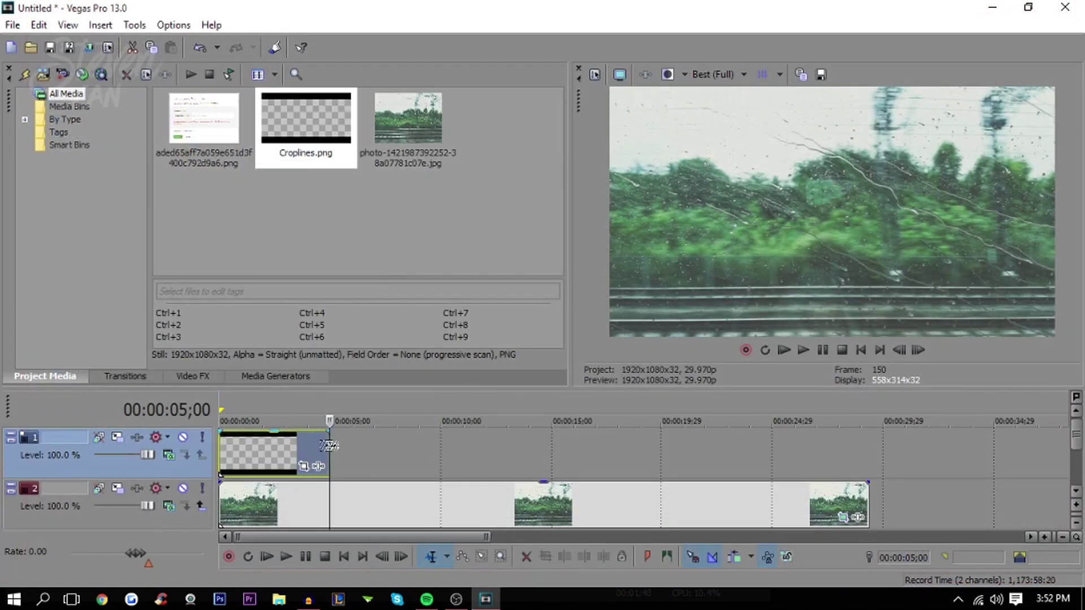
drag(329, 447, 868, 446)
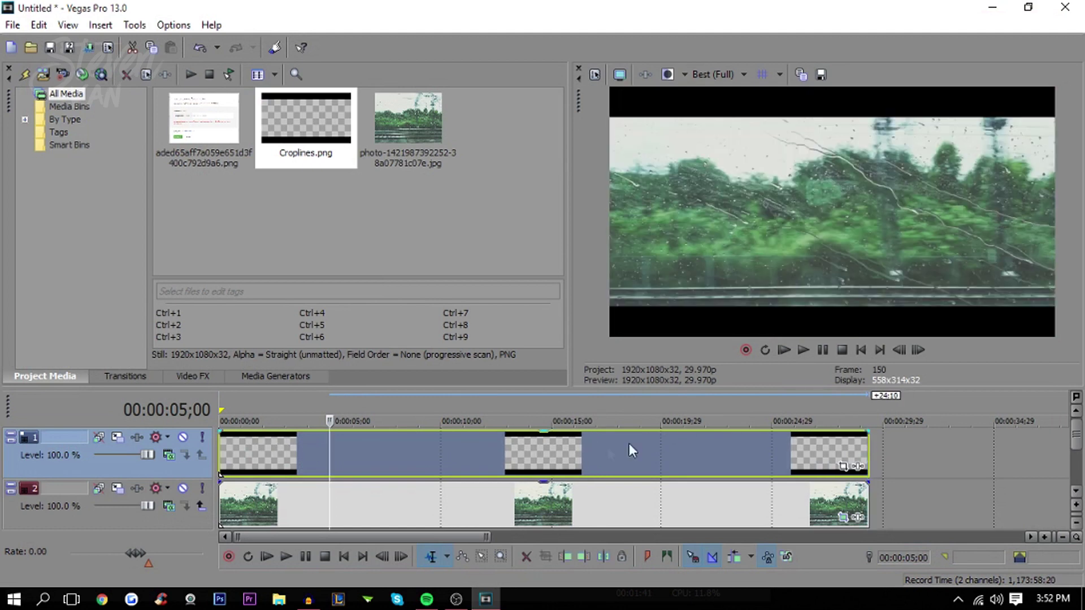
click(584, 452)
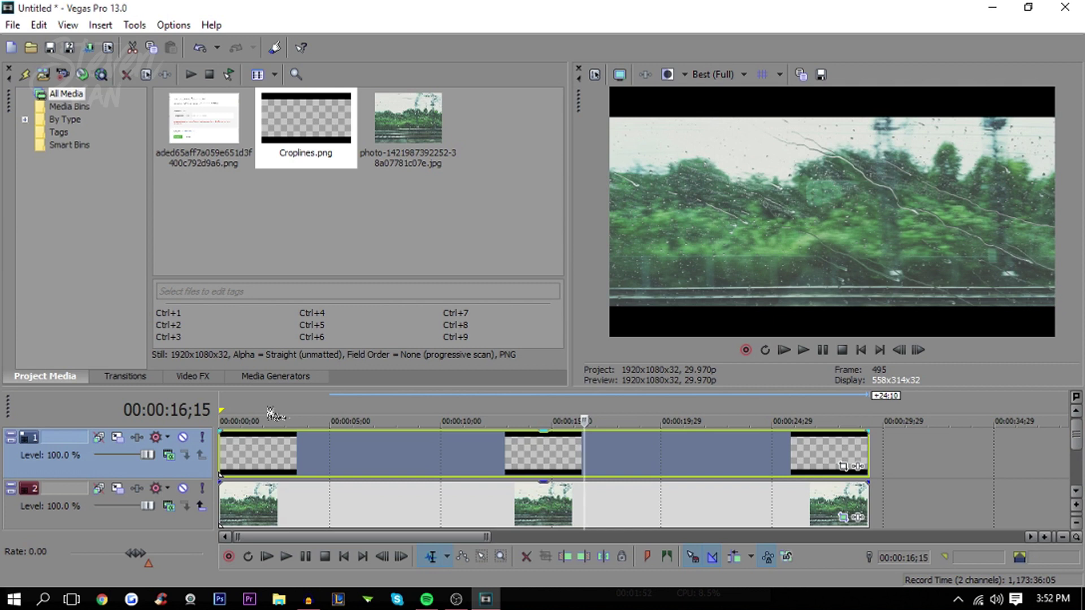
click(283, 496)
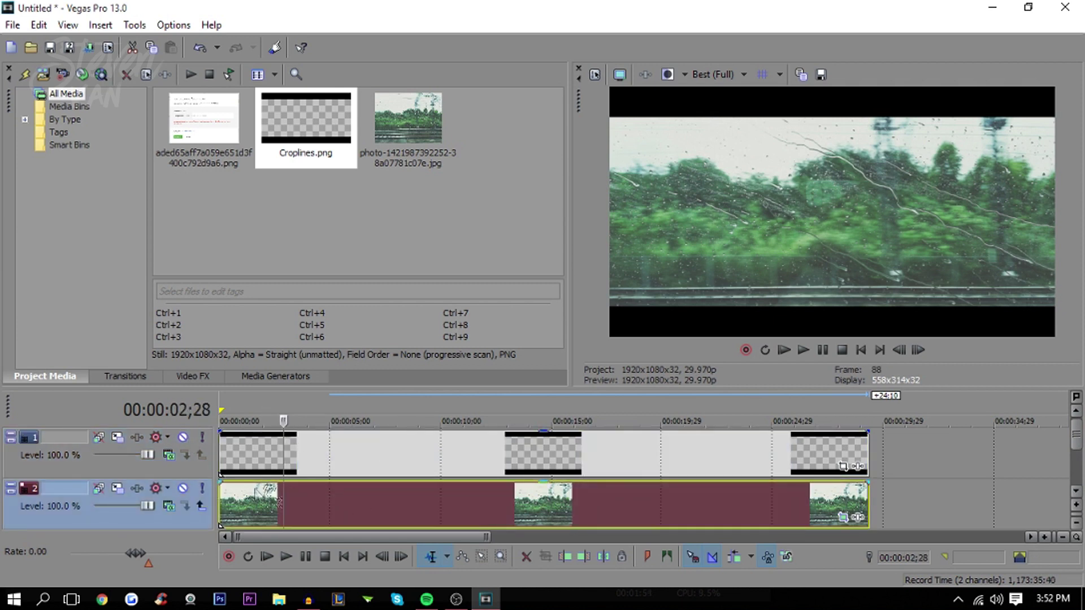
Step: Bring up the Video FX plug-in list and scroll down through the effects
click(201, 376)
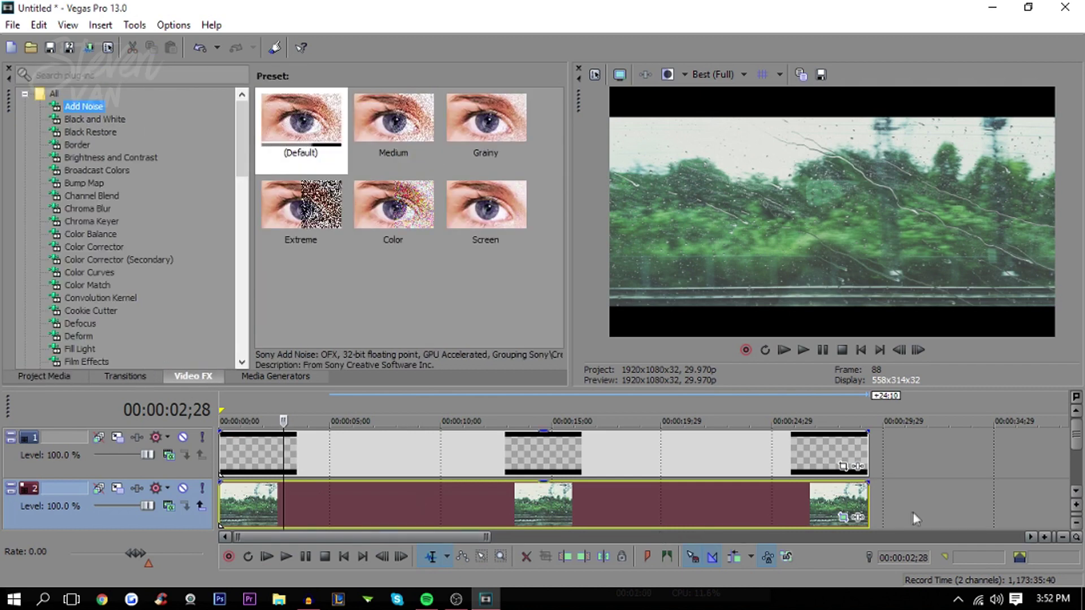
click(857, 516)
click(858, 202)
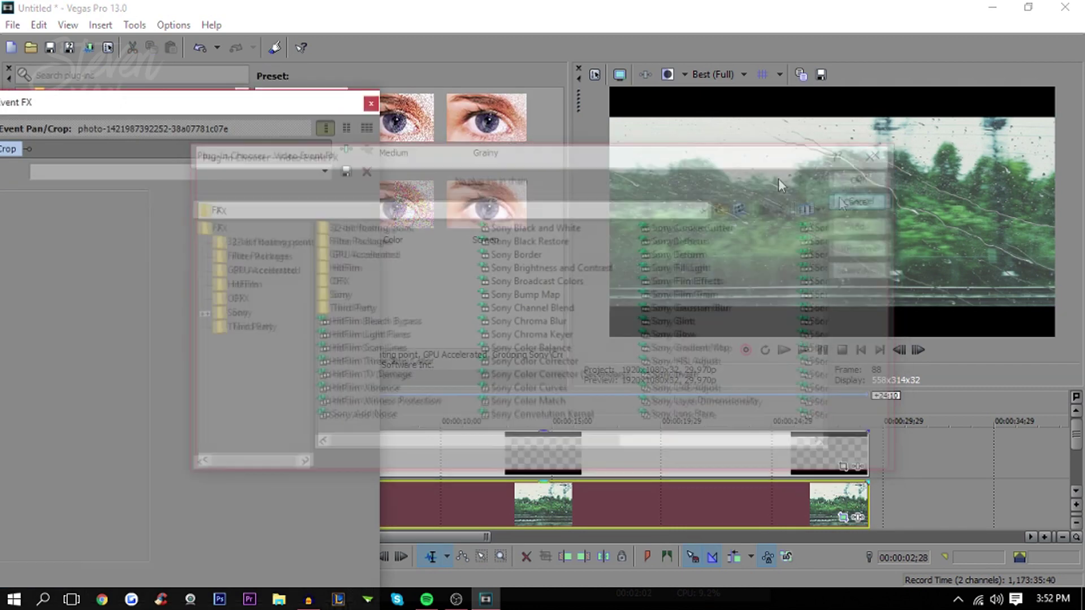
click(371, 103)
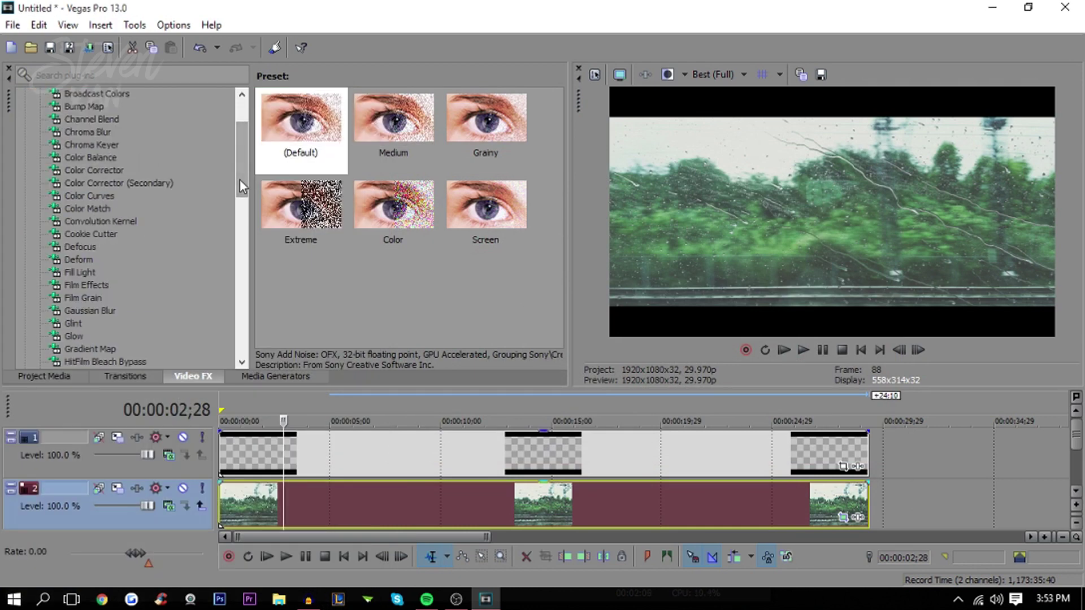
drag(243, 173, 223, 313)
Step: Apply Saturation Adjust to the photo clip and set its Low value to -0.728
drag(83, 145, 438, 514)
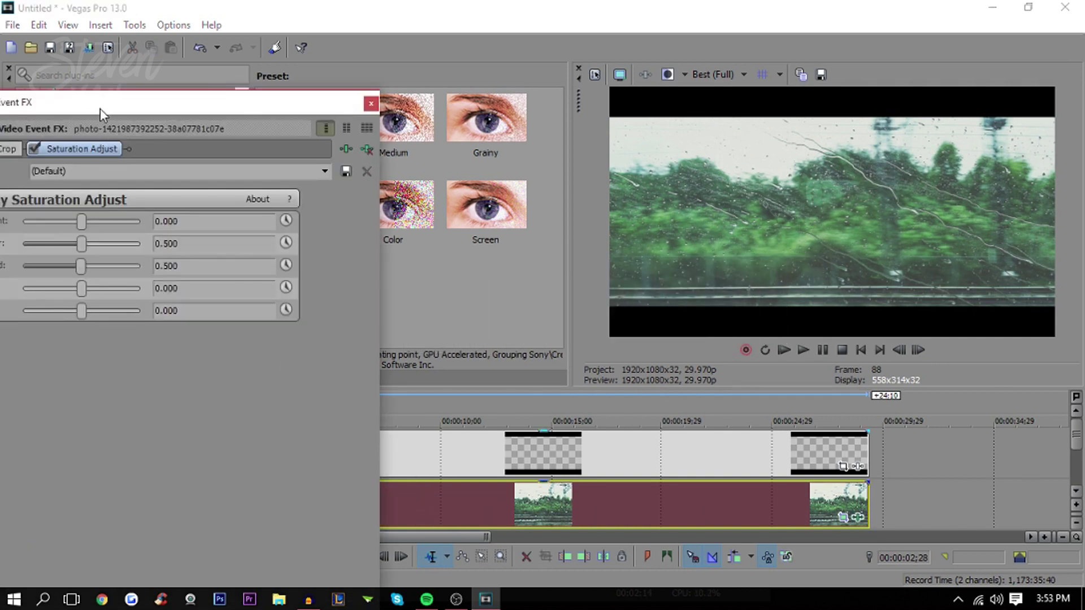
drag(100, 109, 815, 229)
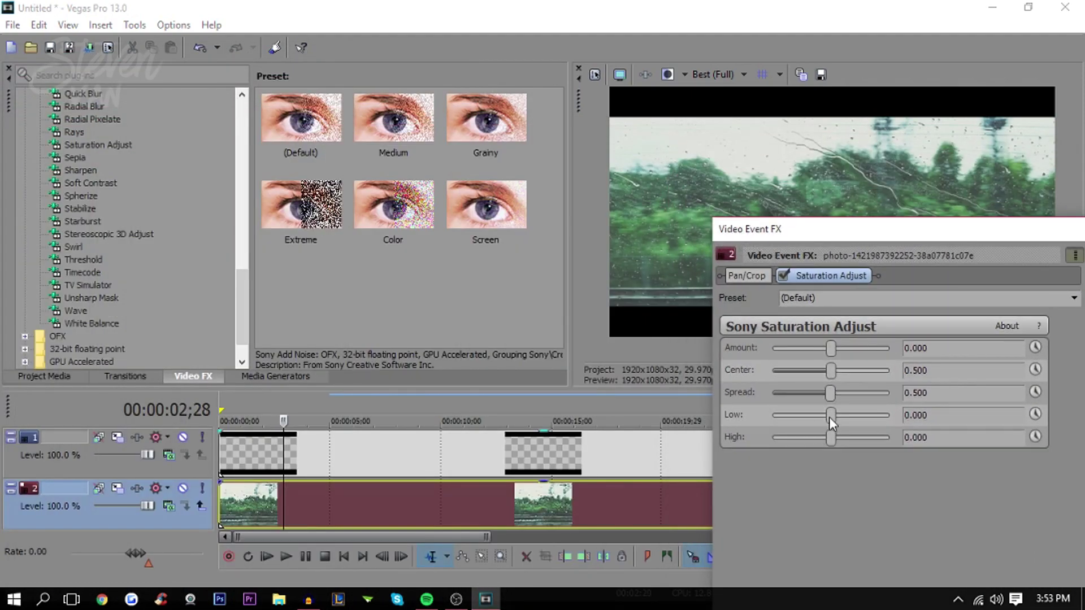
drag(829, 417, 806, 414)
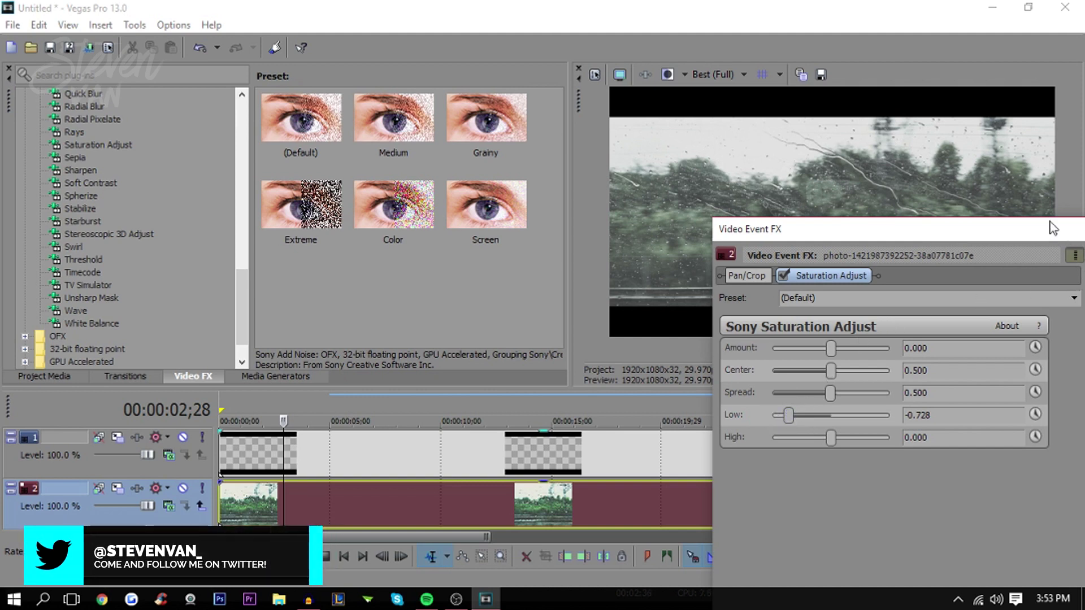
drag(1049, 229, 856, 266)
click(937, 265)
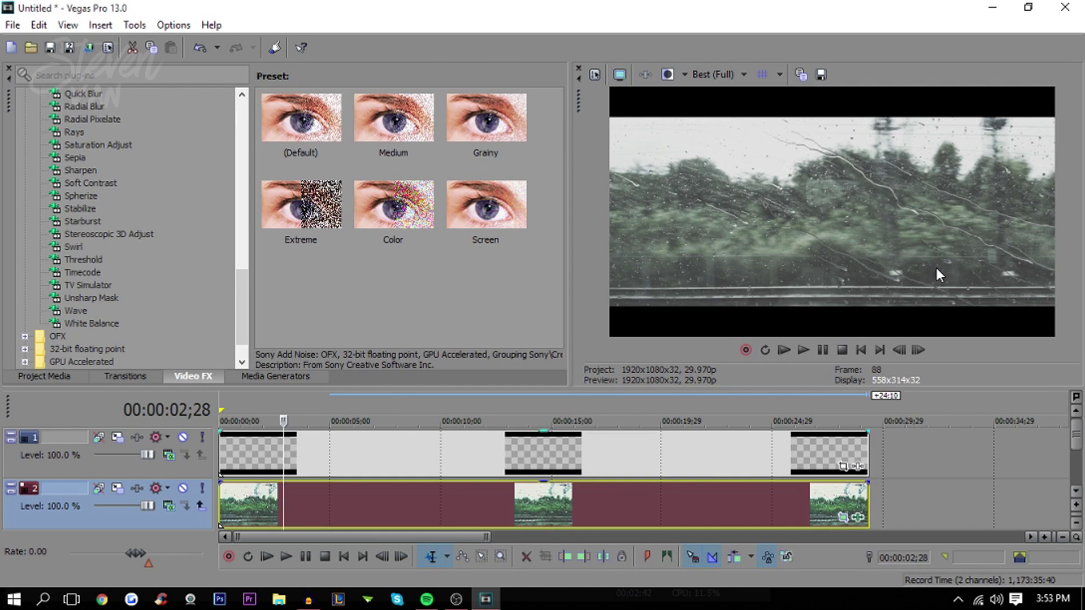
Step: Play back the desaturated, letterboxed clip from the start of the project
click(419, 506)
click(467, 491)
click(660, 493)
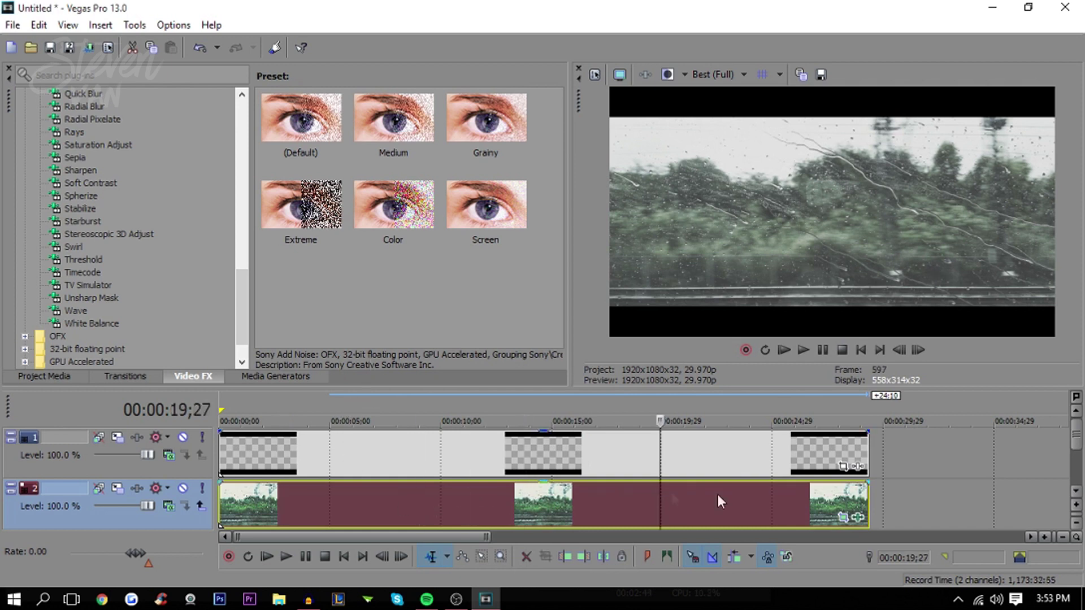
click(789, 352)
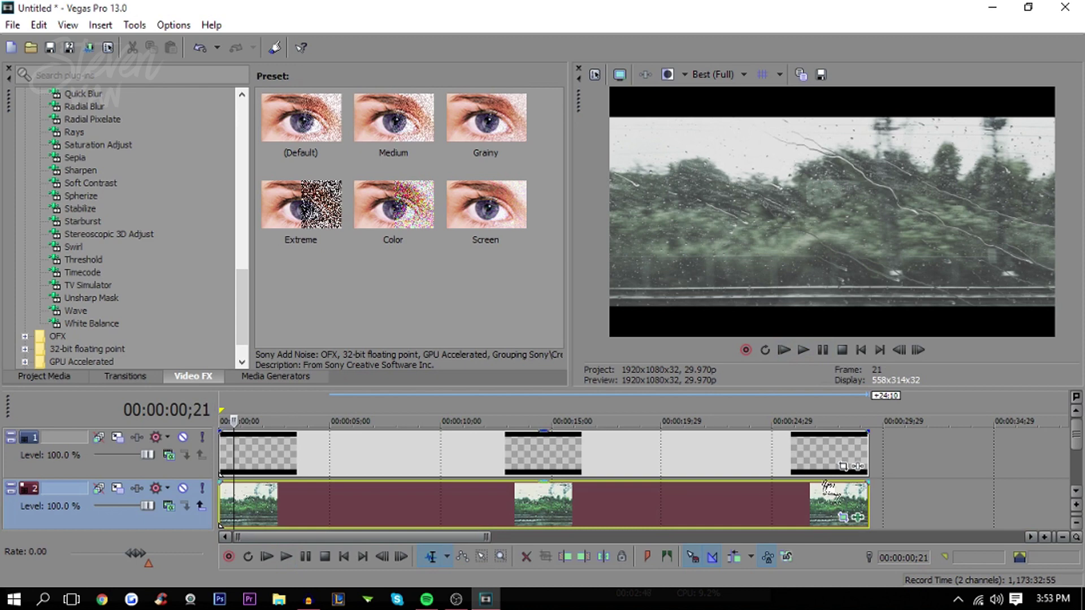
click(843, 518)
click(780, 349)
click(783, 349)
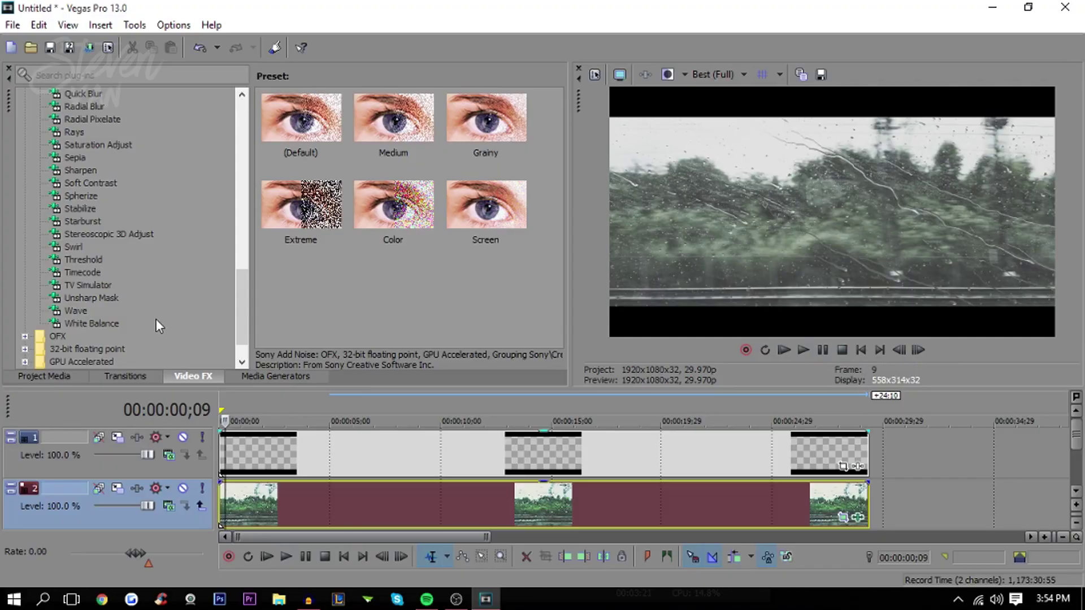
scroll(156, 316, up, 12)
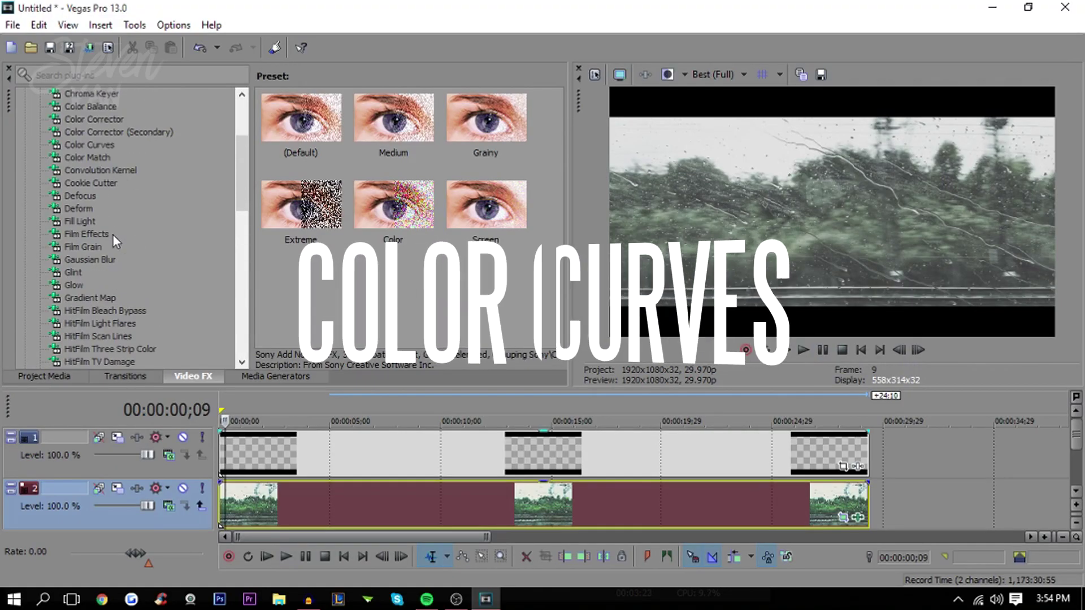
Step: Apply the Color Curves effect to the photo clip on track 2
scroll(112, 223, up, 2)
scroll(103, 198, up, 2)
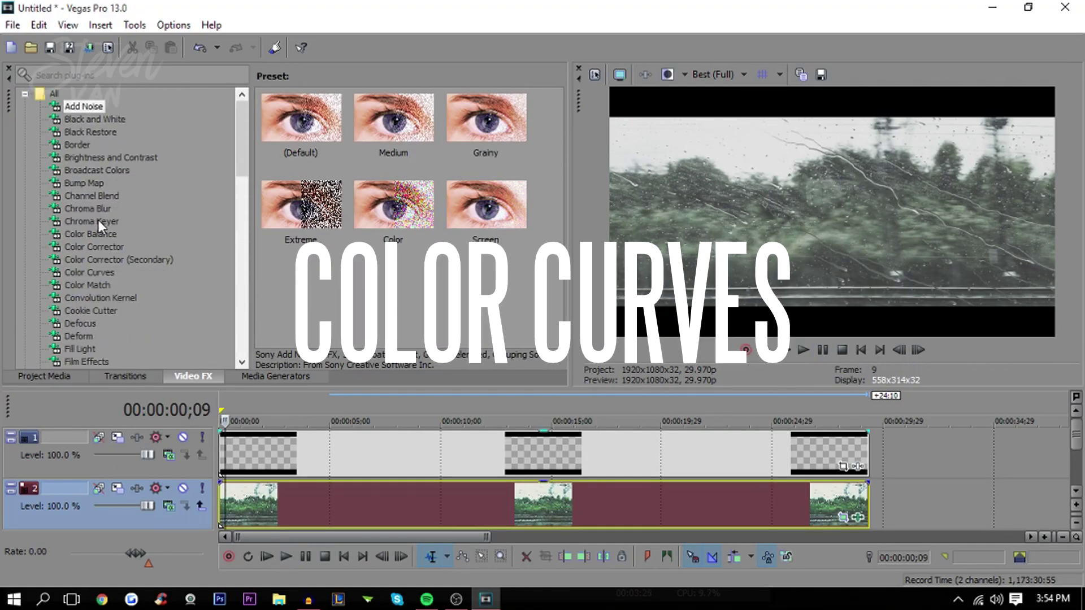
drag(83, 106, 485, 503)
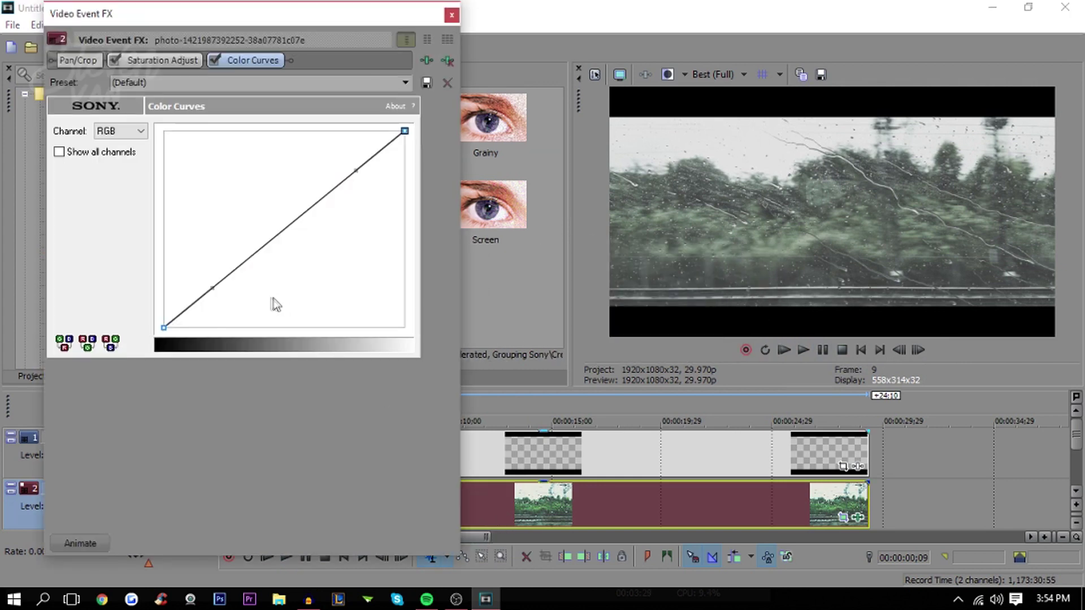
Step: Bend the RGB curve into an S-shape to add contrast to the picture
drag(216, 288, 196, 275)
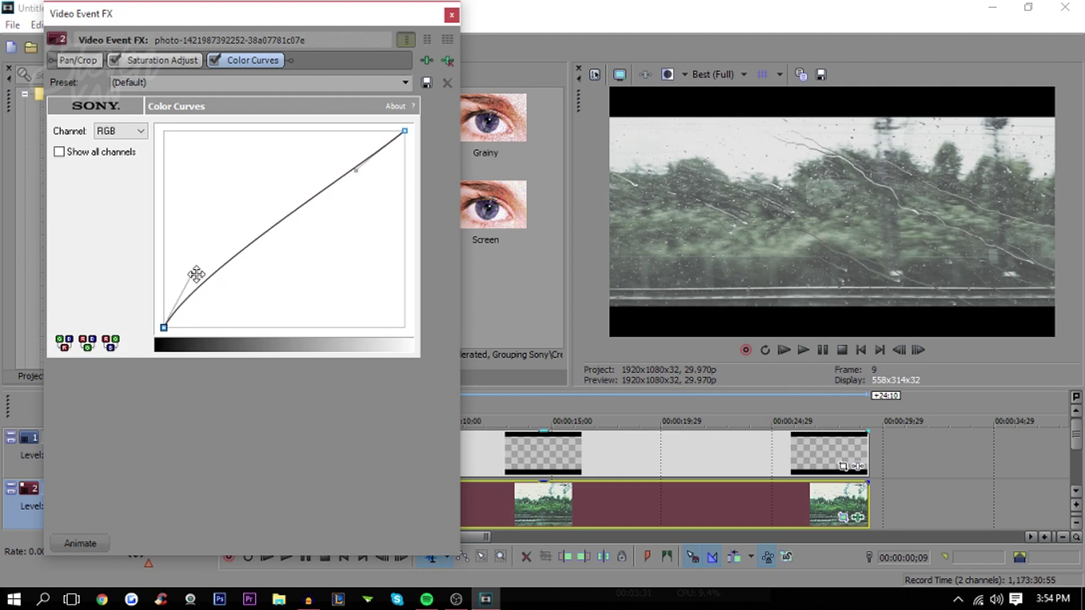
drag(357, 169, 379, 192)
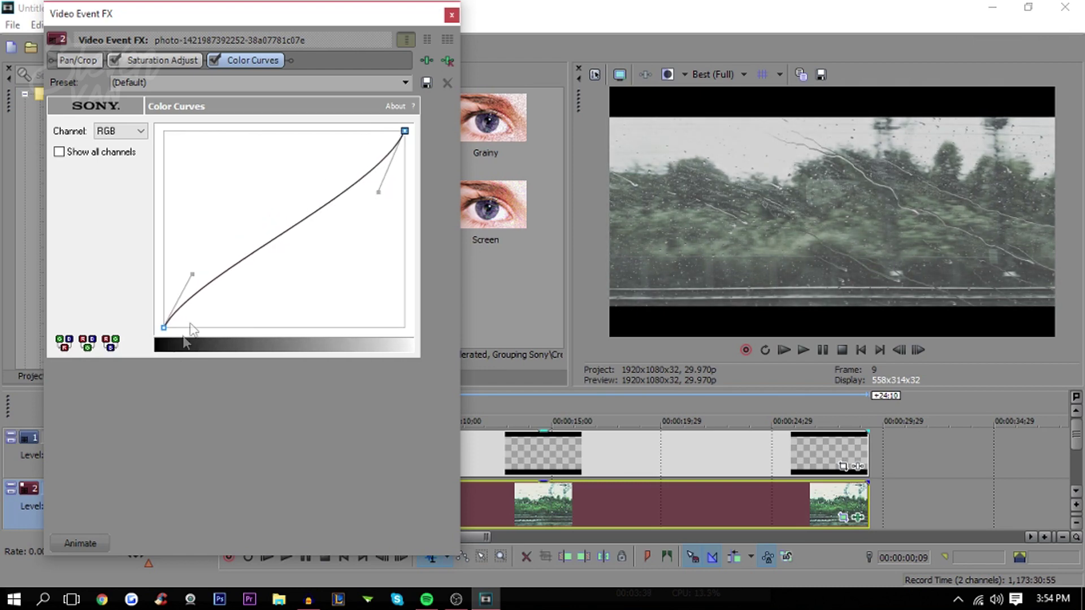
mouse_move(380, 194)
mouse_down()
mouse_move(347, 175)
mouse_move(390, 187)
mouse_move(393, 209)
mouse_move(376, 199)
mouse_up()
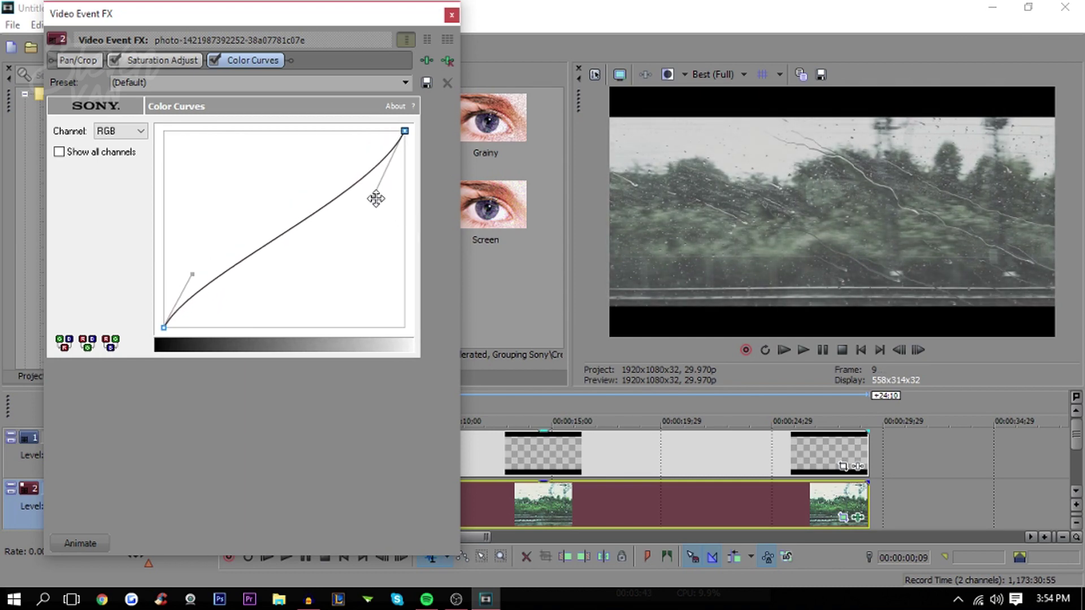
mouse_move(188, 279)
mouse_down()
mouse_move(232, 310)
mouse_move(197, 292)
mouse_up()
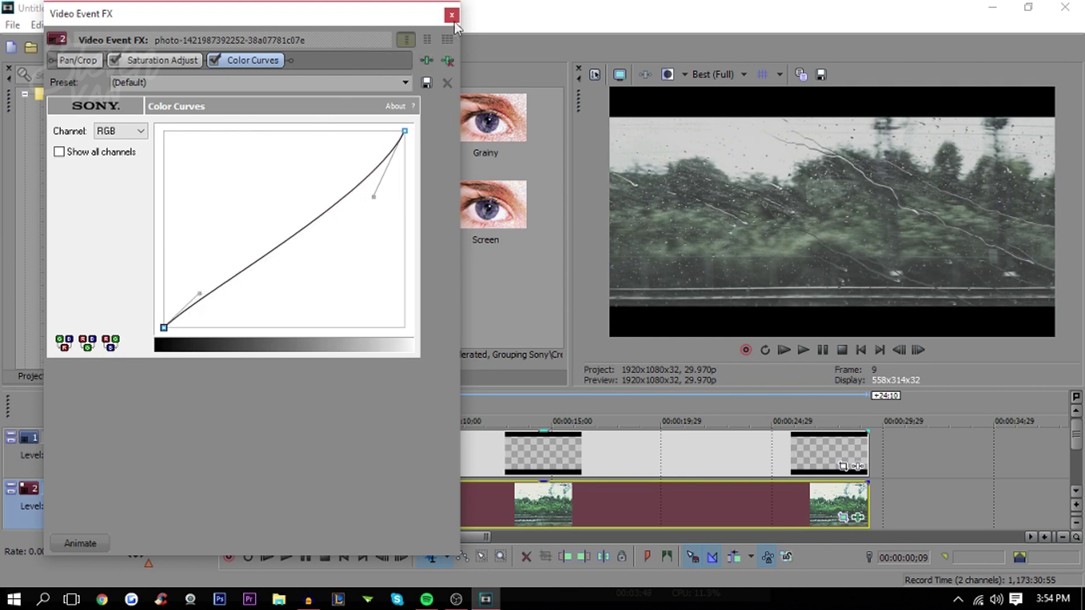
drag(198, 293, 194, 291)
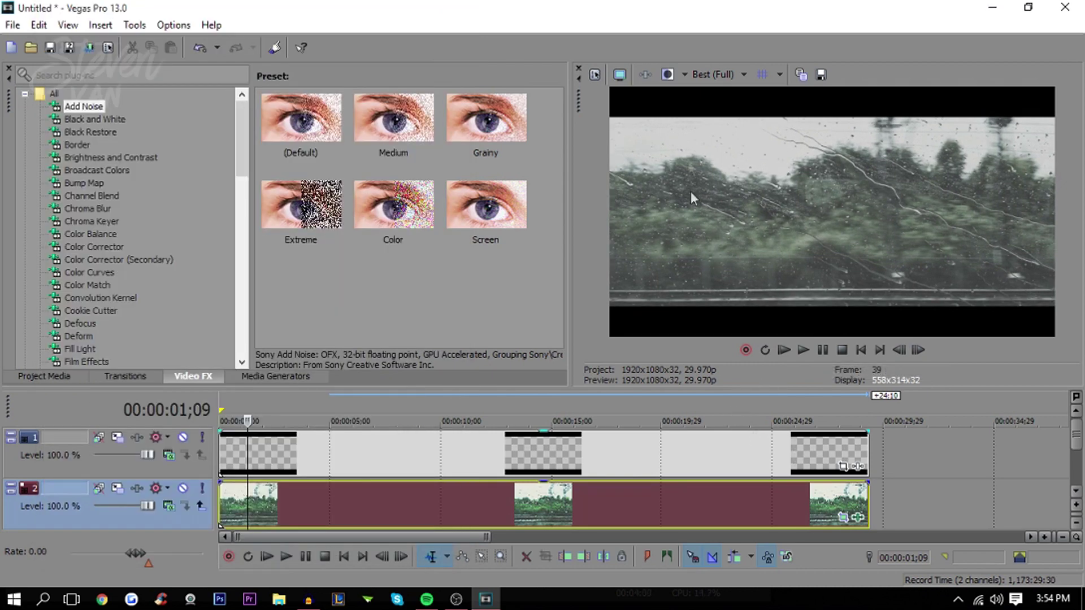
Step: Compare graded and original footage with Split-Screen View, then switch it off
click(664, 77)
click(664, 77)
click(663, 76)
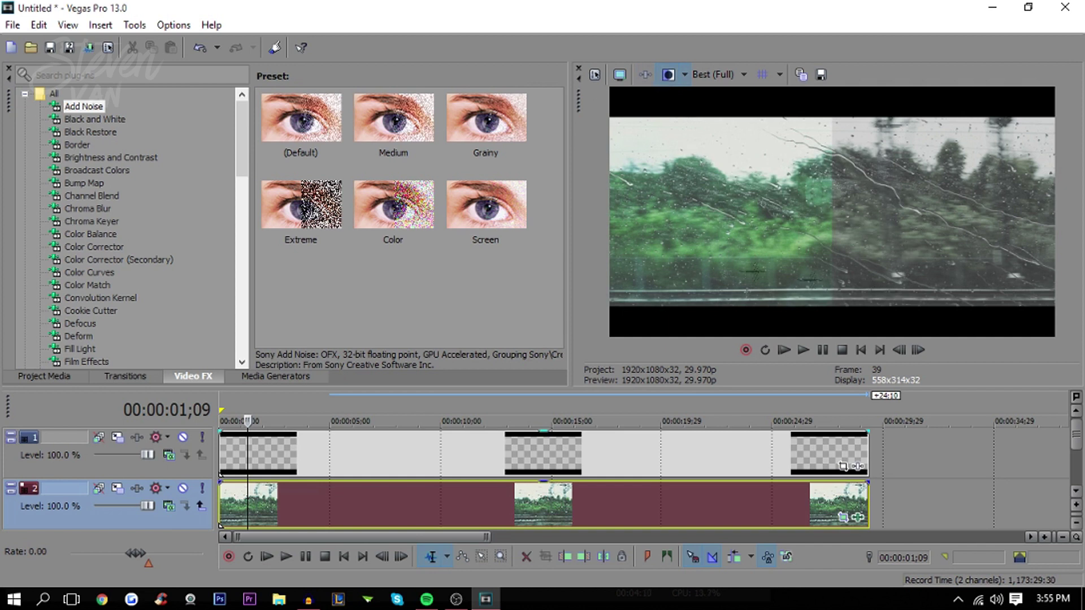
click(668, 74)
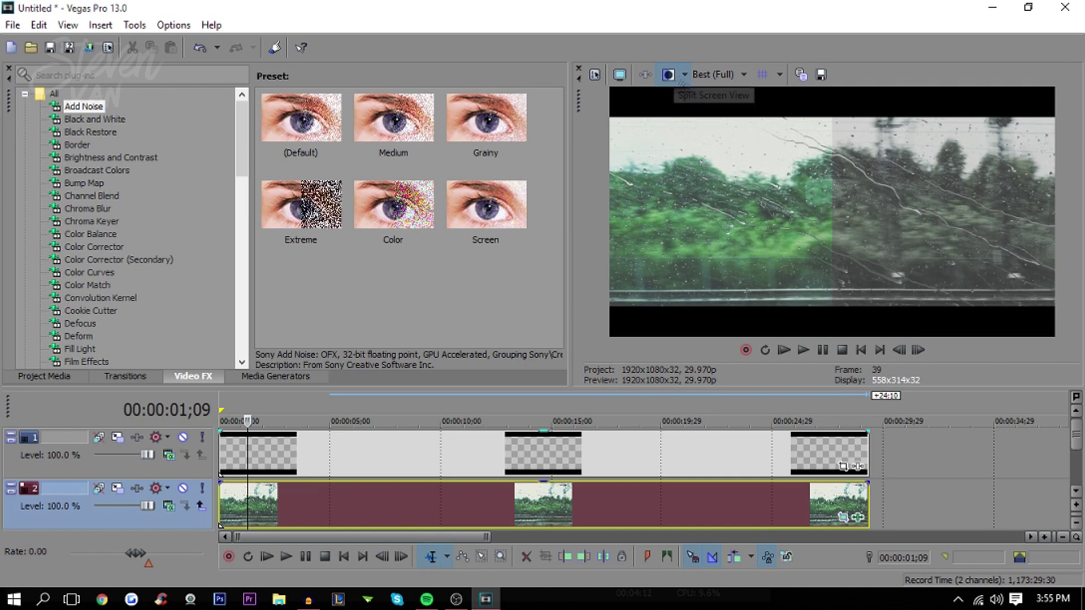
Step: Apply Color Corrector, tinting High to 298.81, 0.3804 and Low to 159.15, 0.2675
drag(104, 249, 339, 496)
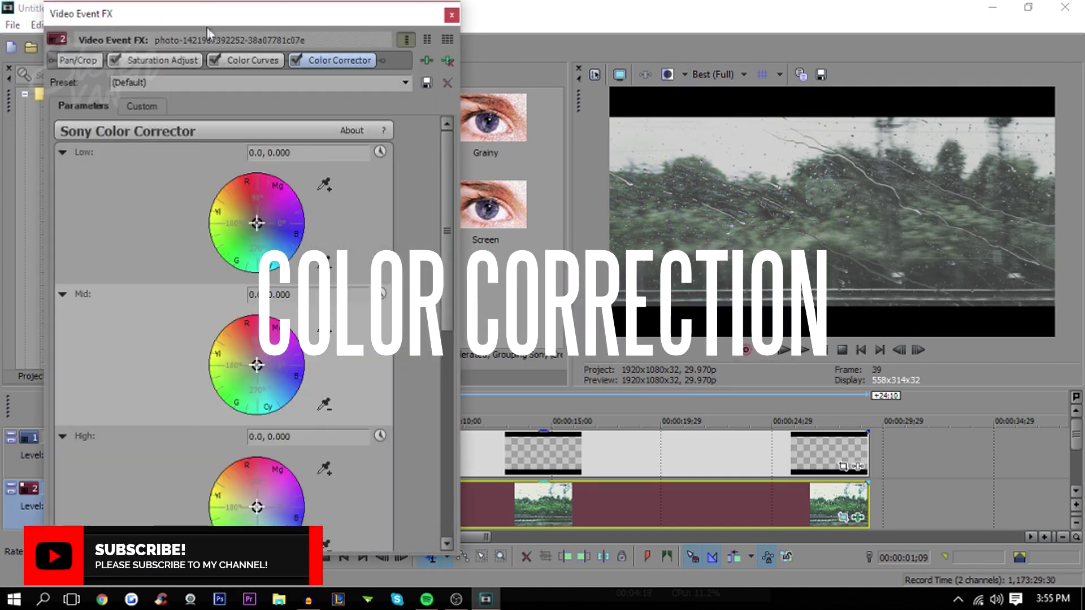
drag(207, 9, 151, 20)
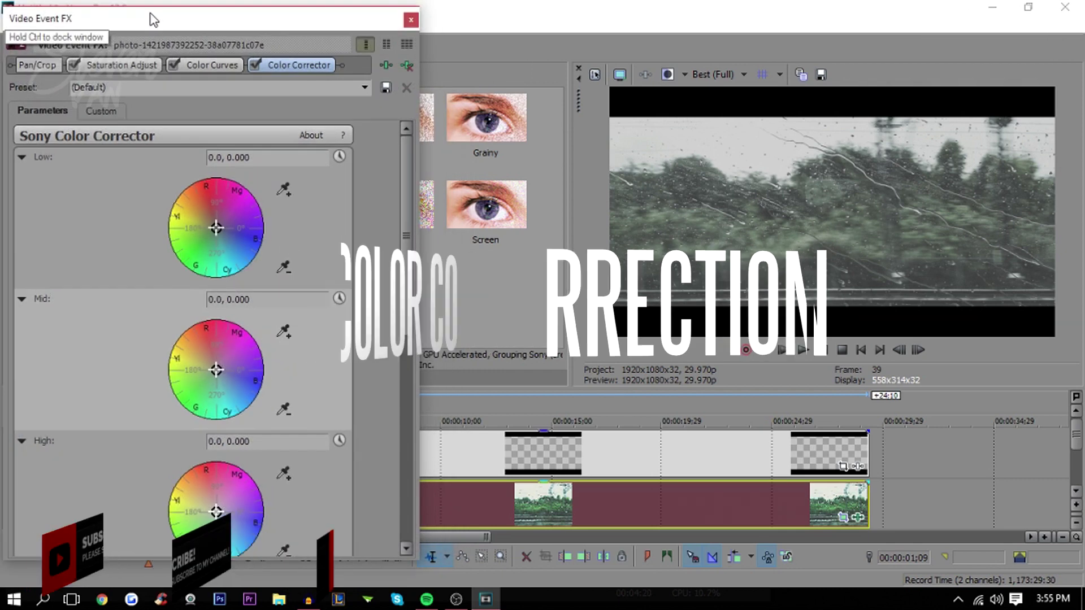
drag(404, 243, 405, 326)
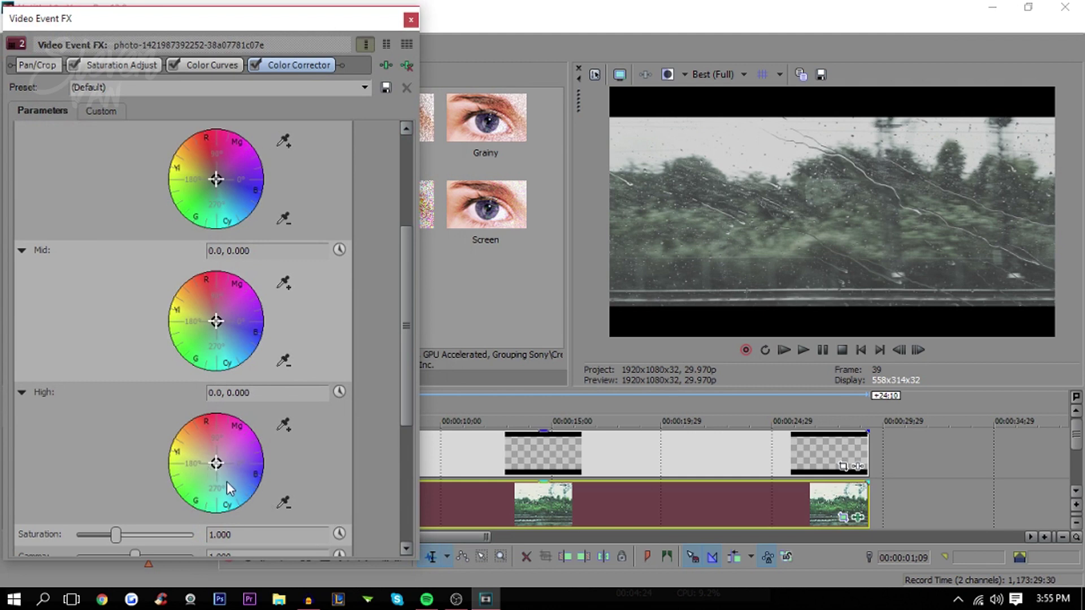
click(226, 474)
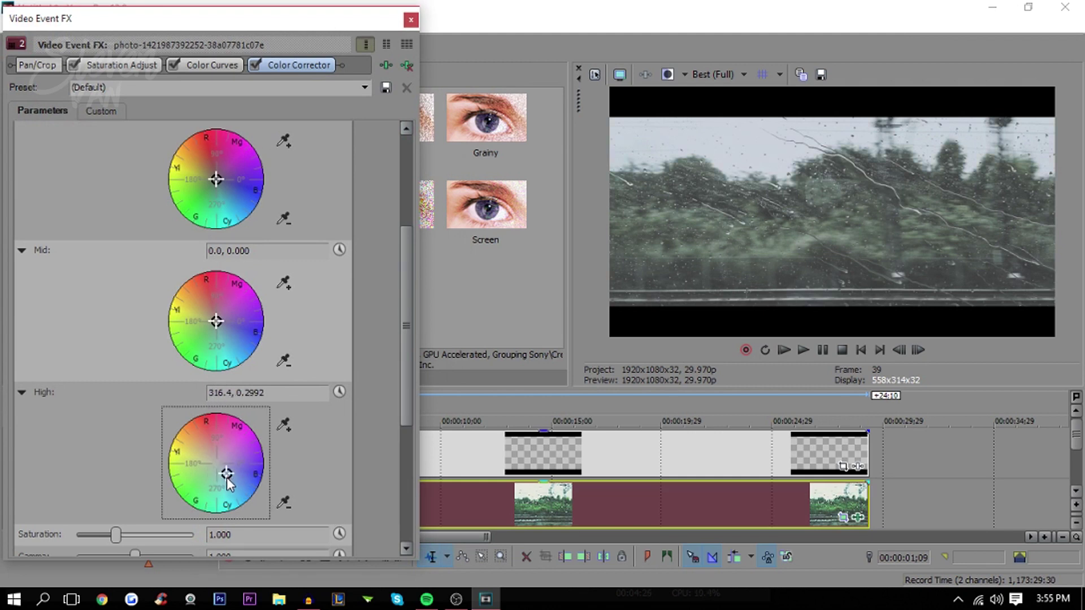
mouse_move(227, 477)
mouse_down()
mouse_move(233, 487)
mouse_move(220, 470)
mouse_move(226, 481)
mouse_up()
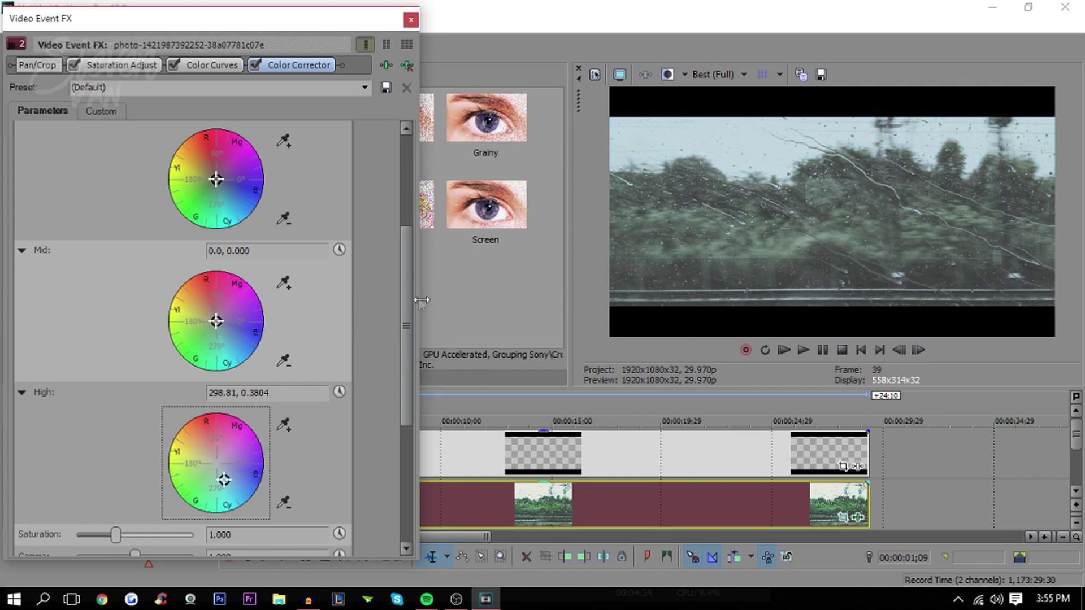
drag(407, 299, 412, 252)
click(205, 198)
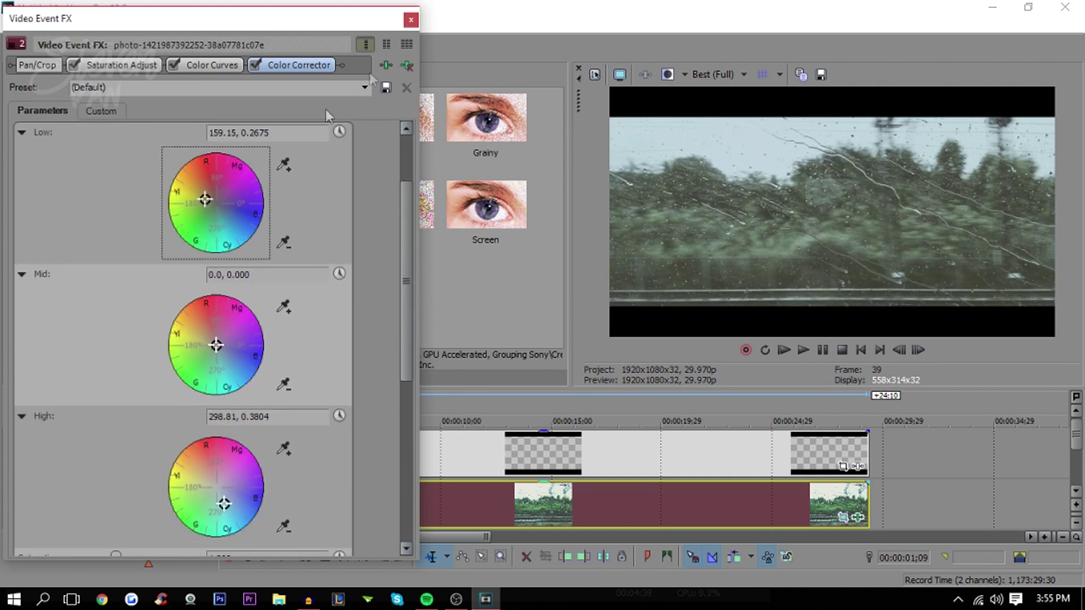
Step: Close the effects window and play the fully graded railway clip in the preview
click(410, 20)
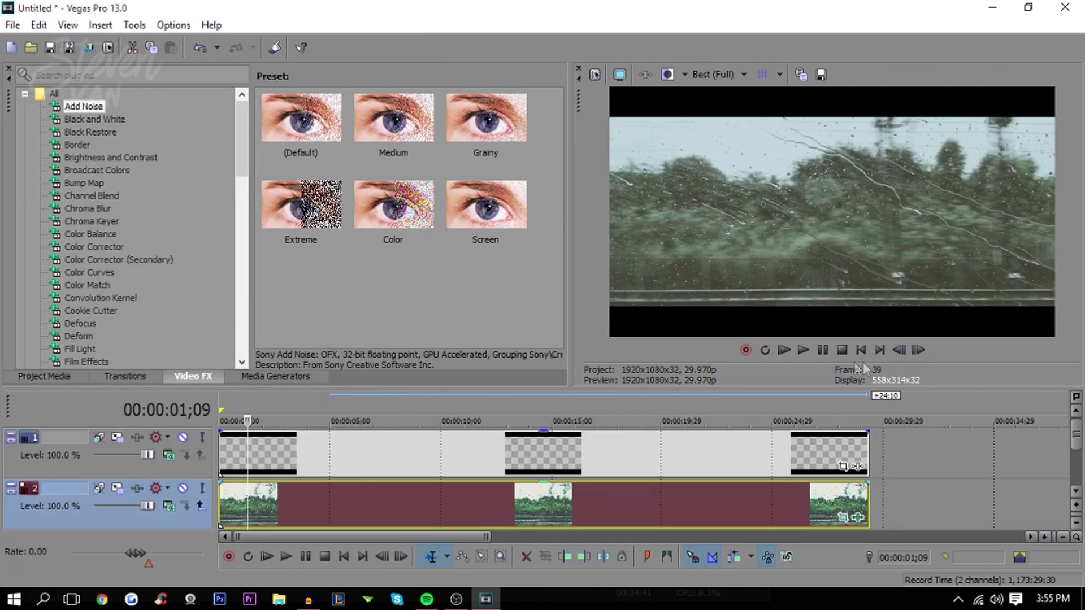
click(803, 350)
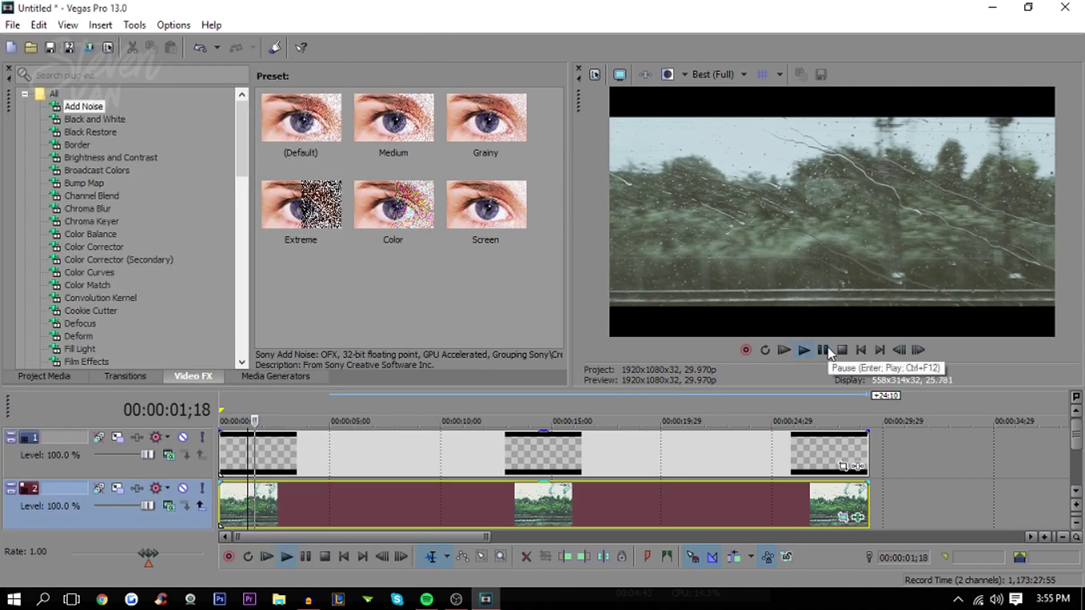